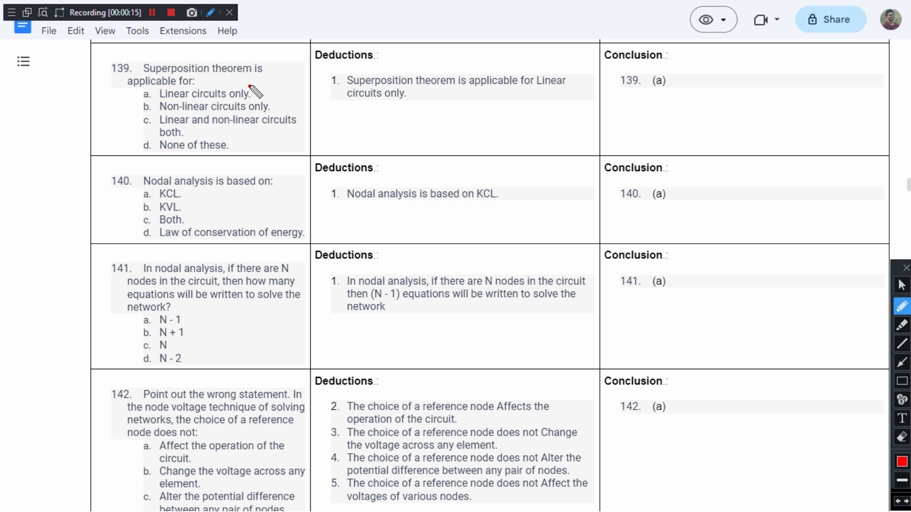
Step: Draw a red tick beside option a and a red cross over option b for question 139
{"action": "left_click_drag", "start_coordinate": [249, 88], "coordinate": [286, 82]}
{"action": "mouse_move", "coordinate": [269, 101]}
{"action": "left_mouse_down"}
{"action": "mouse_move", "coordinate": [286, 115]}
{"action": "mouse_move", "coordinate": [268, 117]}
{"action": "left_mouse_up"}
Step: Cross out option c, tick option d, dot option a, then exit drawing mode to clear marks
{"action": "mouse_move", "coordinate": [293, 119]}
{"action": "left_mouse_down"}
{"action": "mouse_move", "coordinate": [304, 127]}
{"action": "mouse_move", "coordinate": [295, 135]}
{"action": "left_mouse_up"}
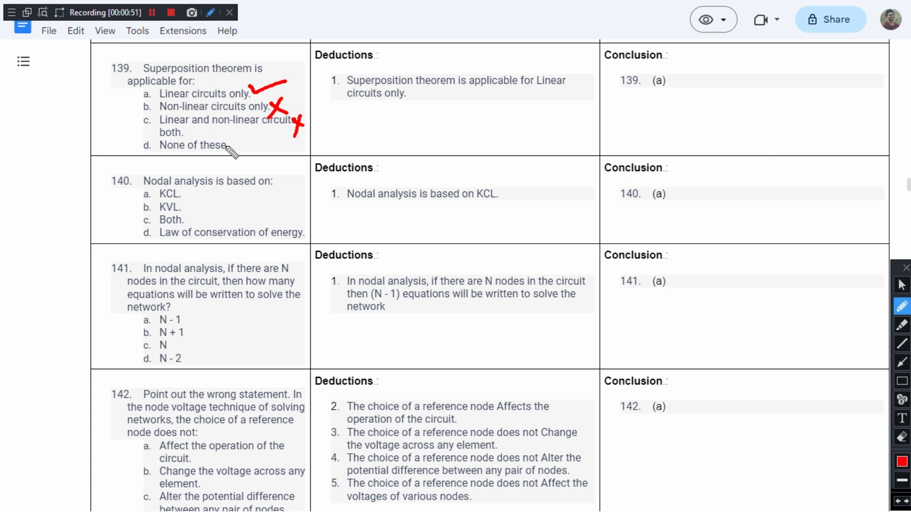
{"action": "left_click_drag", "start_coordinate": [228, 149], "coordinate": [260, 138]}
{"action": "left_click_drag", "start_coordinate": [145, 93], "coordinate": [148, 95]}
{"action": "left_click", "coordinate": [902, 285]}
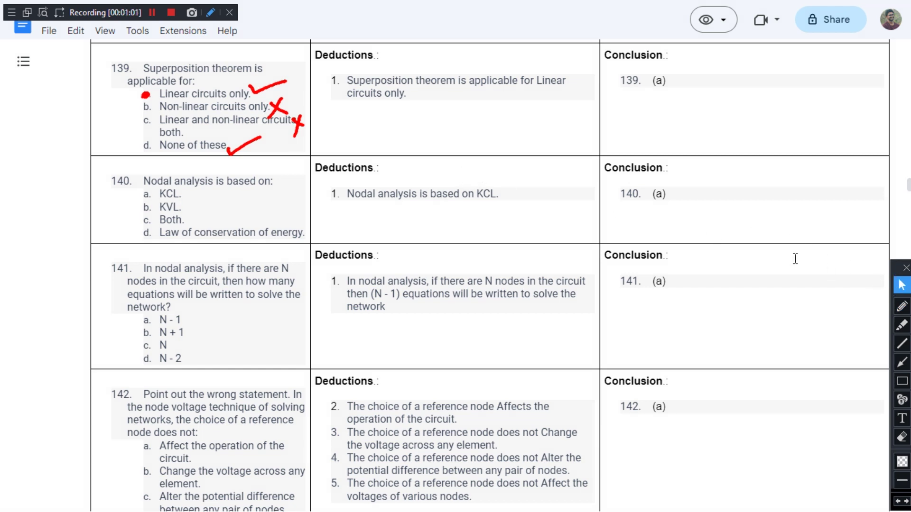
{"action": "left_click", "coordinate": [211, 13]}
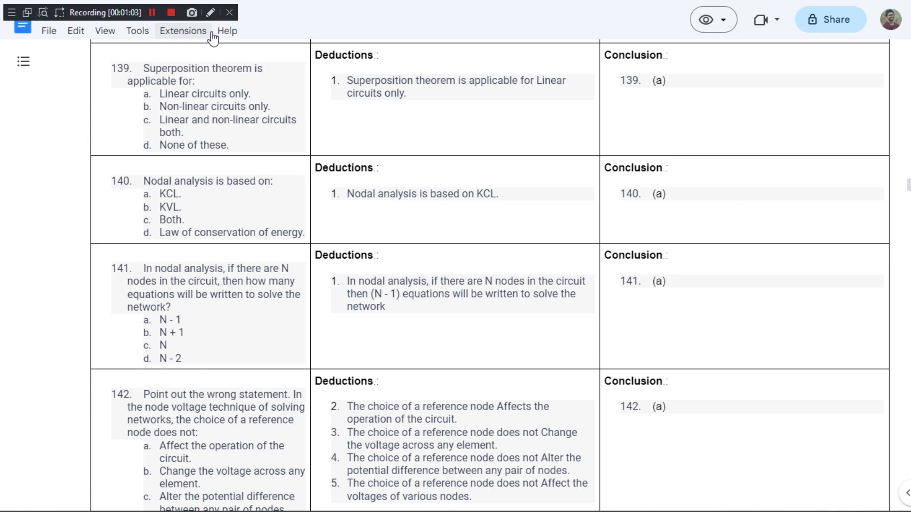